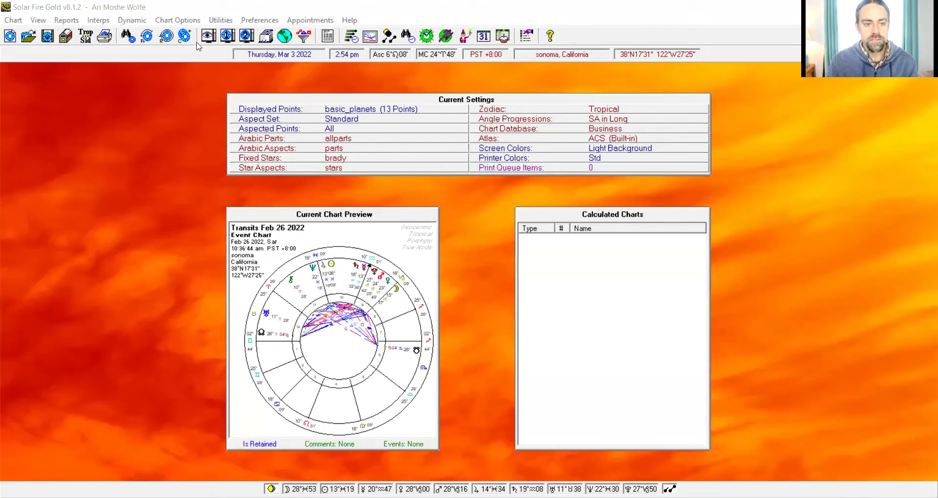
Step: Create a new asteroid file named Testfile
click(175, 20)
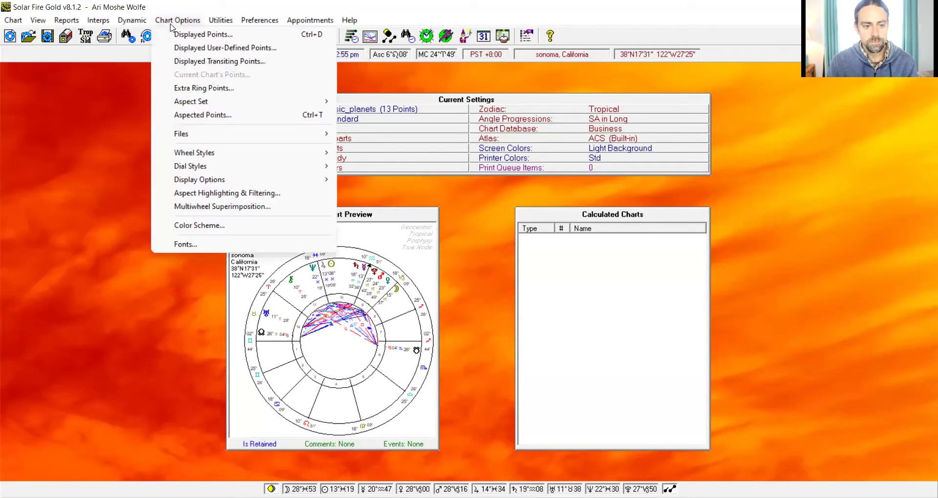
mouse_move(196, 137)
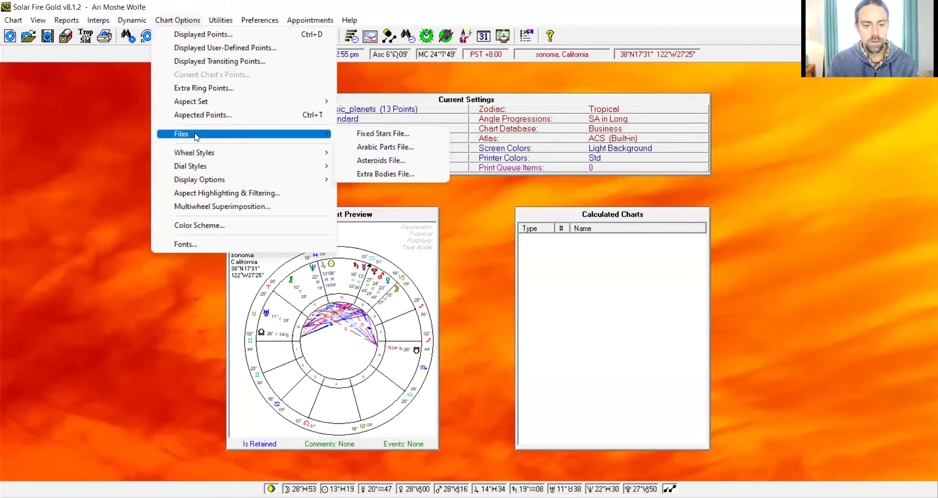
click(392, 161)
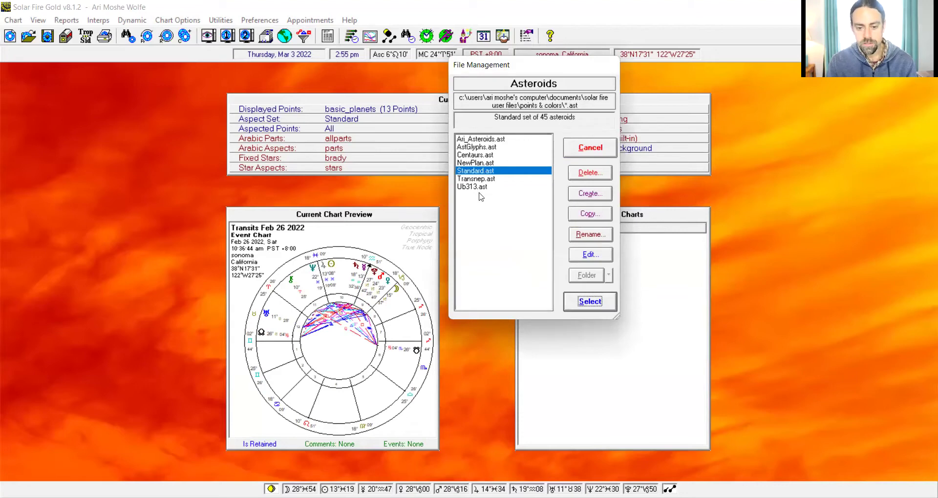
click(597, 197)
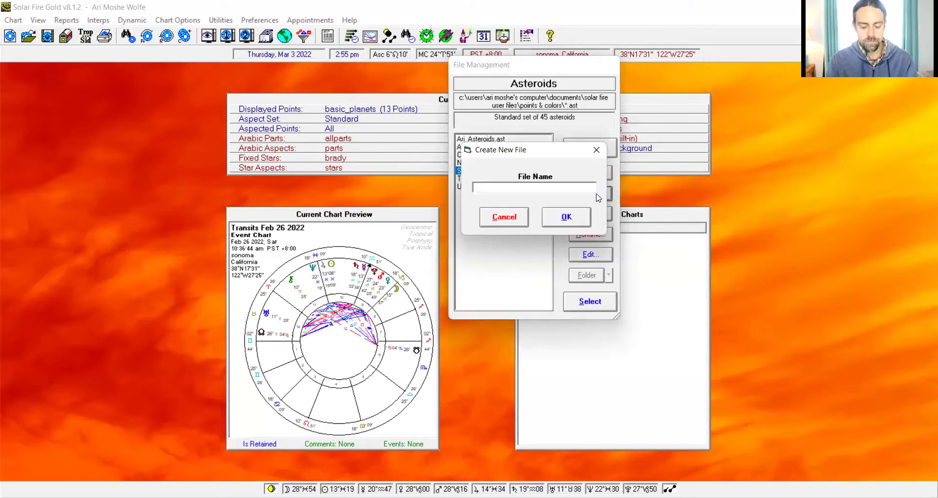
text(Testfile)
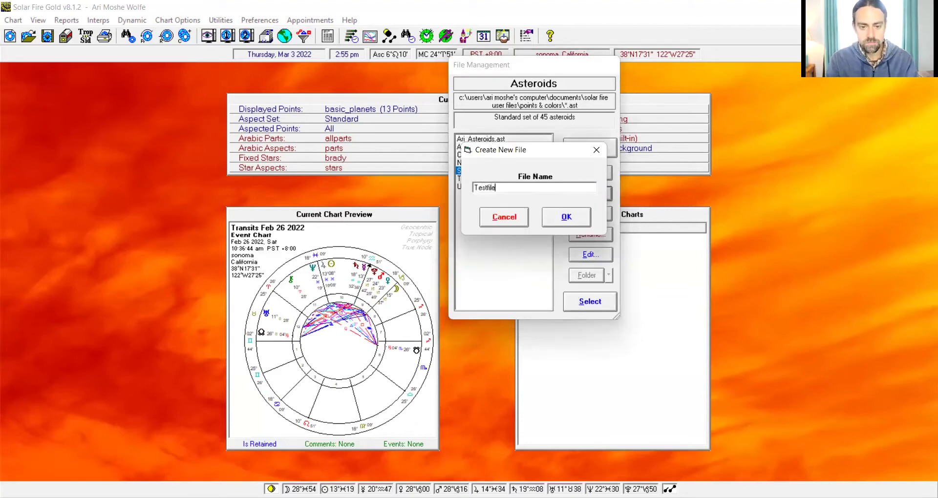
click(572, 220)
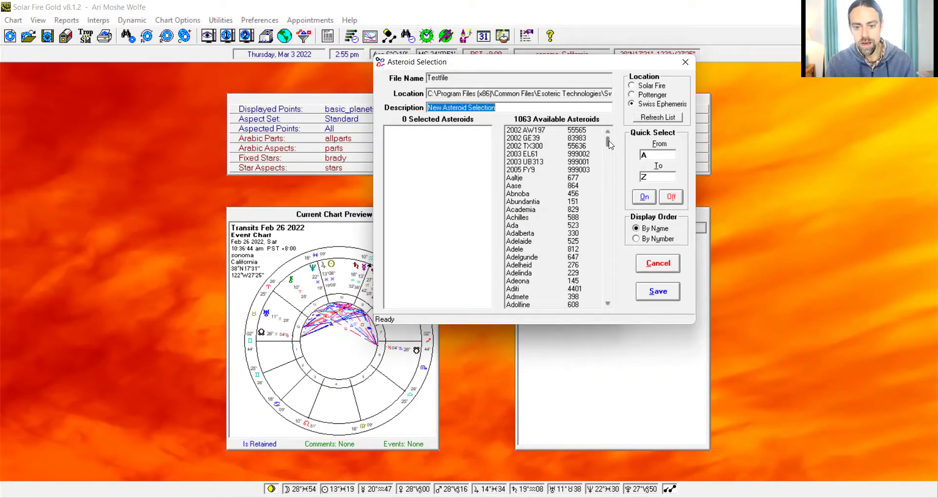
Step: Add the asteroids Lucifer (1930) and Praxedis (547) to the file's asteroid selection
drag(609, 142, 616, 207)
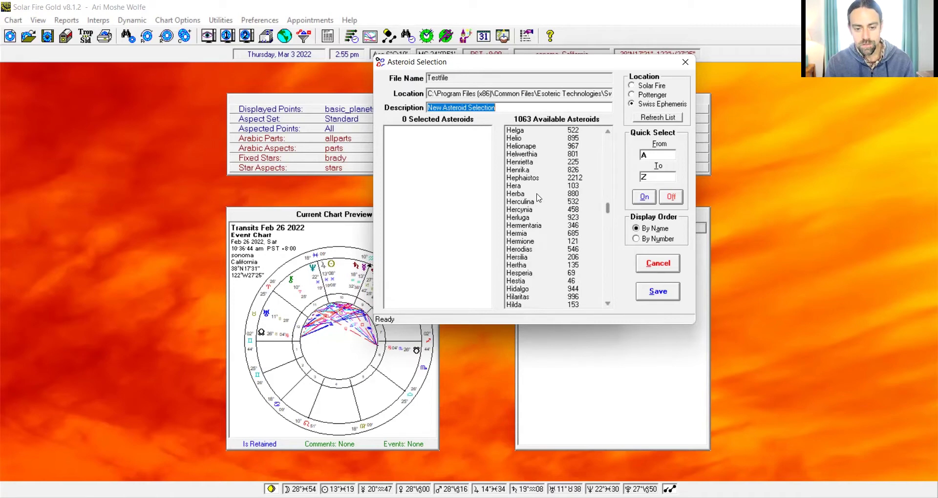
scroll(537, 197, down, 8)
scroll(539, 198, down, 3)
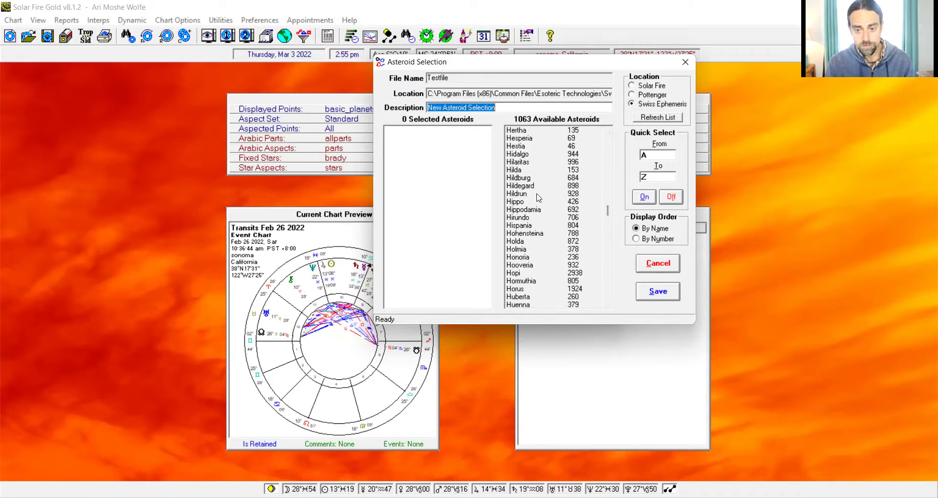
scroll(538, 198, down, 20)
double_click(521, 233)
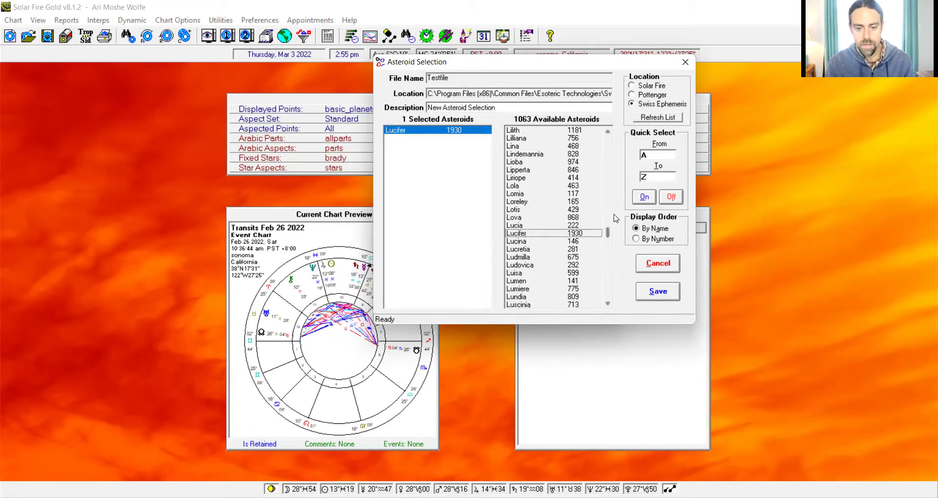
drag(609, 234, 607, 259)
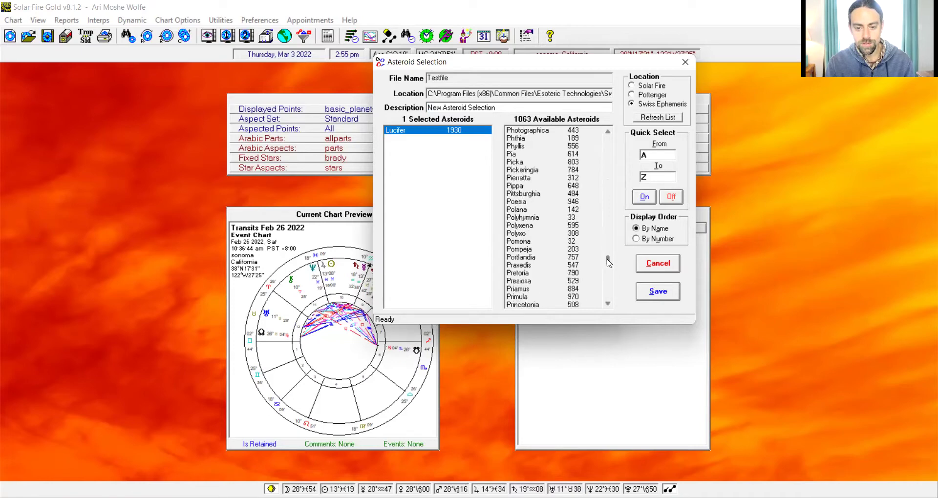
double_click(542, 266)
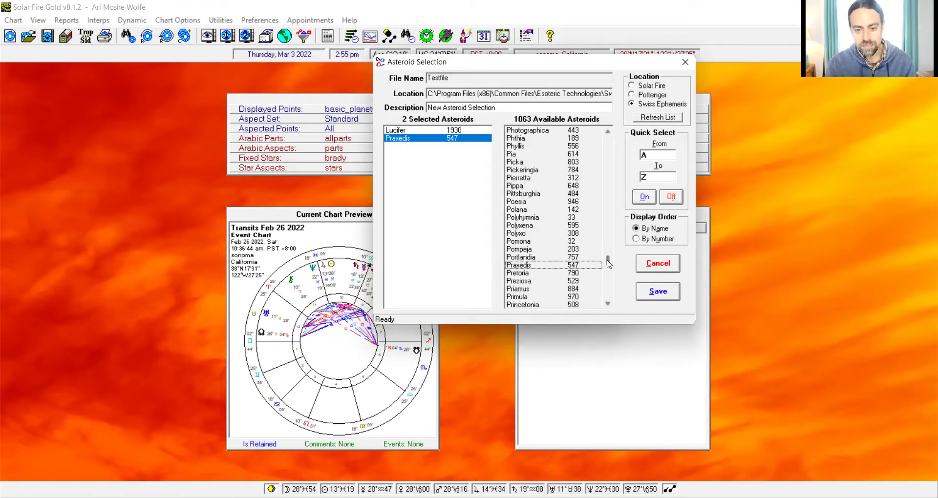
drag(608, 264, 623, 142)
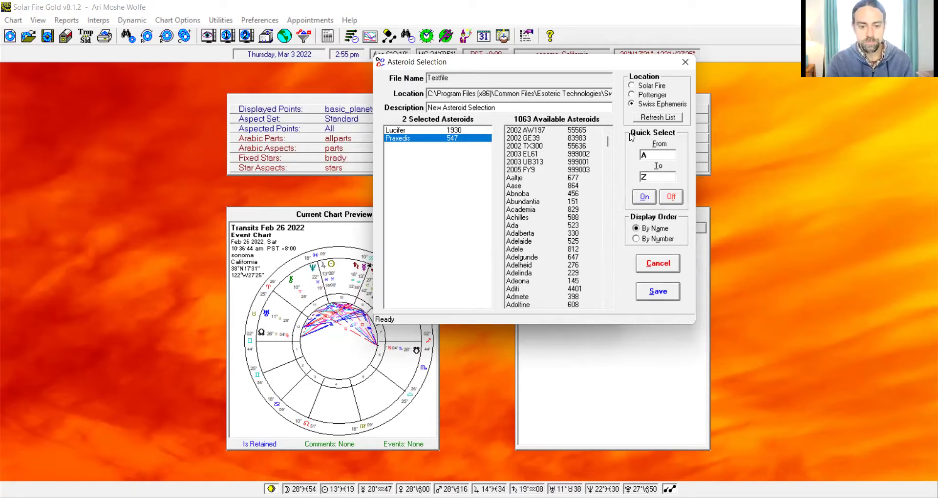
Step: Save the asteroid selection and make Testfile.ast the active asteroid file
click(658, 293)
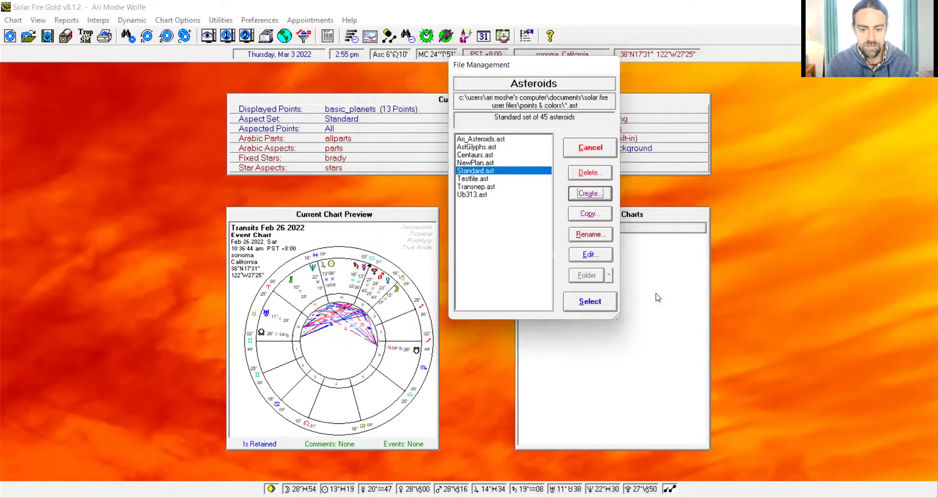
click(478, 179)
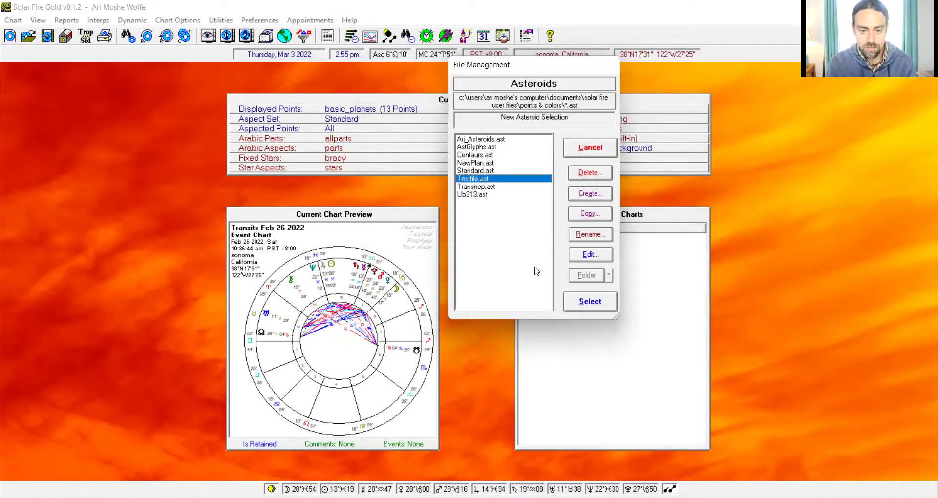
click(590, 302)
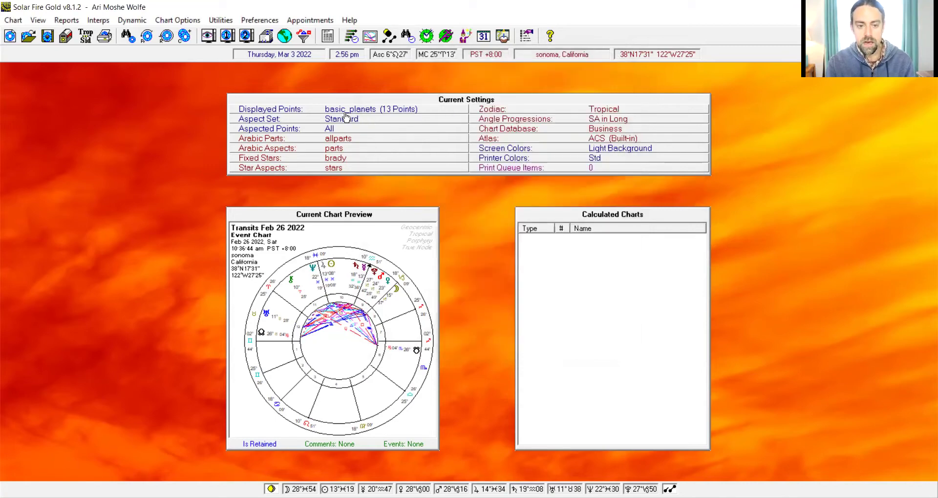
Step: Calculate the event chart Transits Mar 3 2022 for Newport, RI, and return to the main screen
click(10, 36)
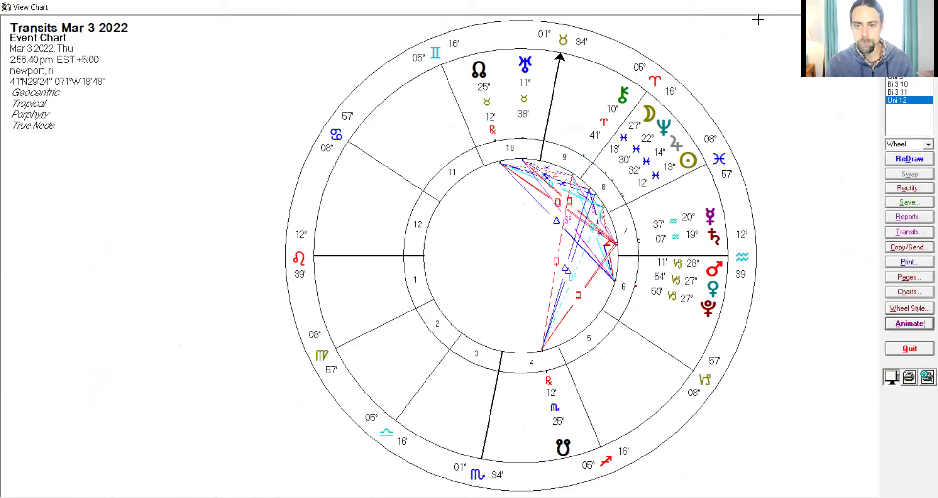
key(Escape)
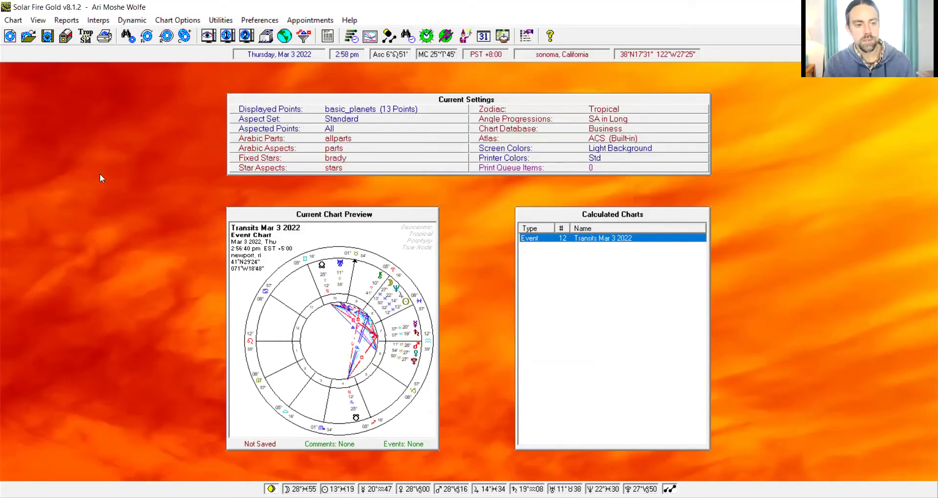
Step: Create a new extra ring points file named Testfile
click(177, 22)
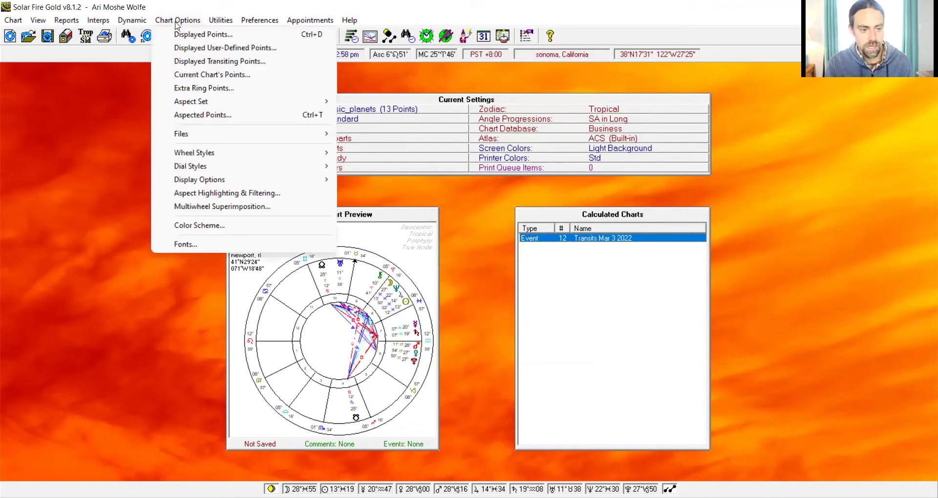
click(302, 88)
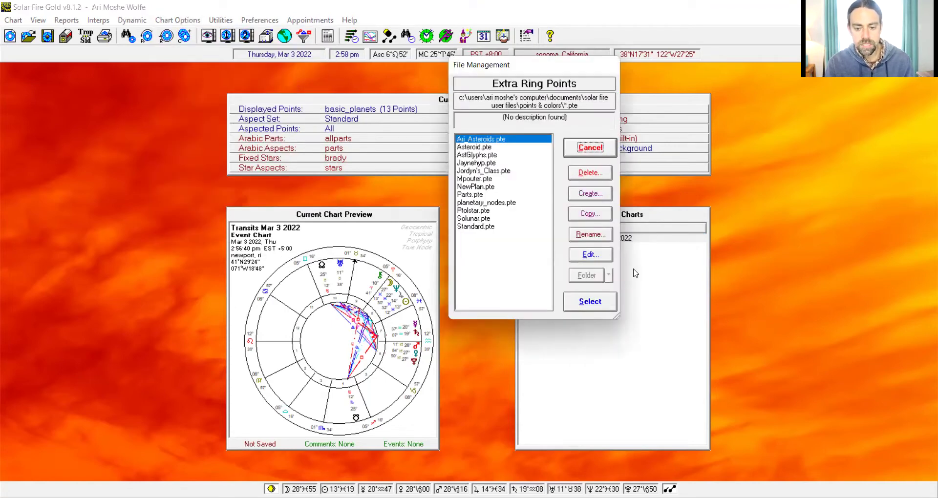
click(591, 194)
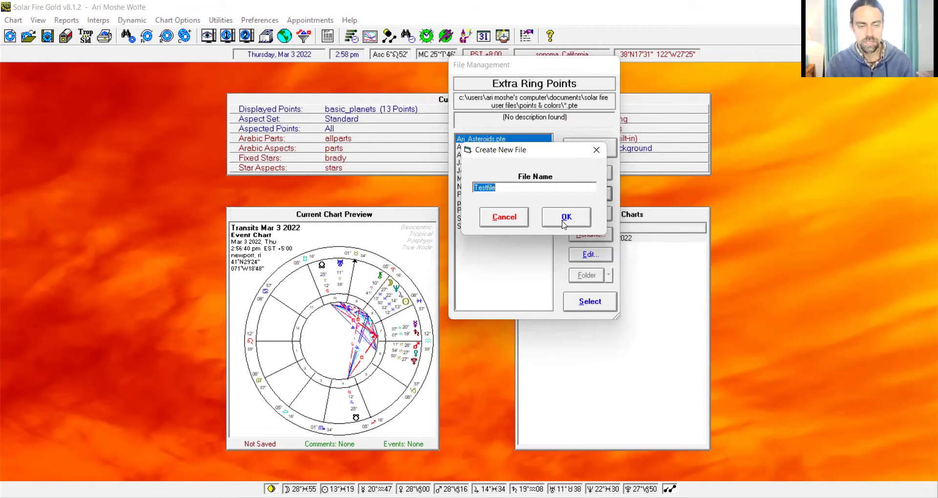
click(564, 224)
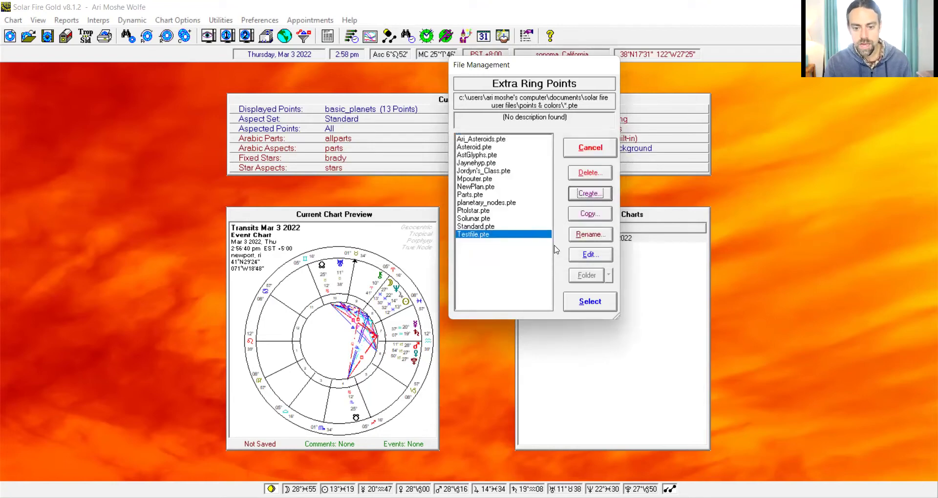
Step: Open Testfile.pte for editing, look through the midpoint, fixed position and fixed star types, and list the available asteroids
click(590, 255)
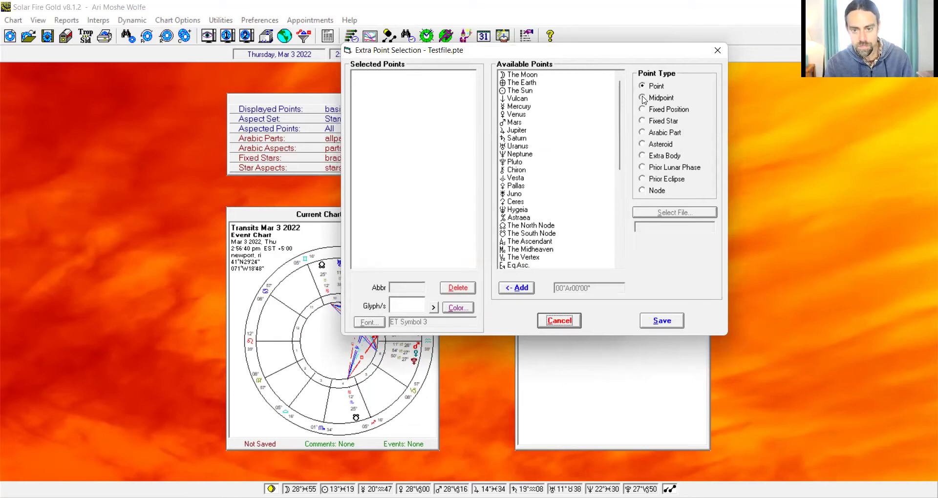
click(643, 99)
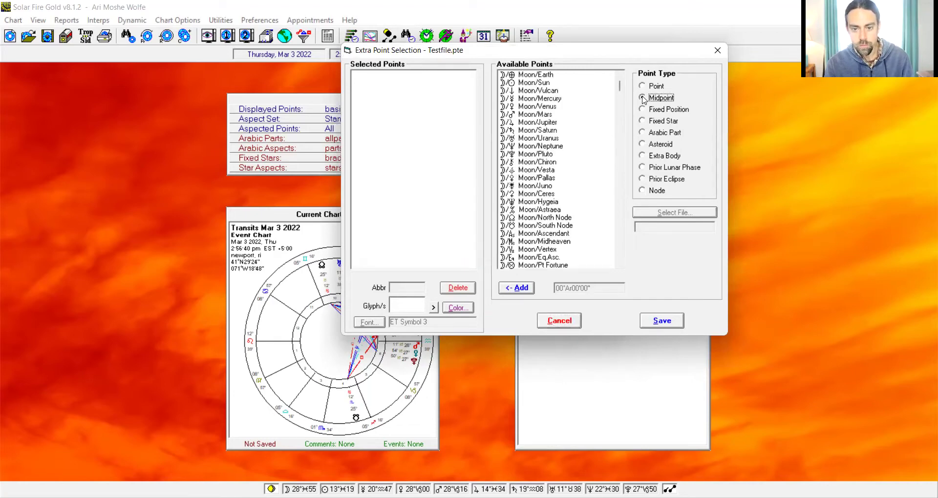
click(643, 110)
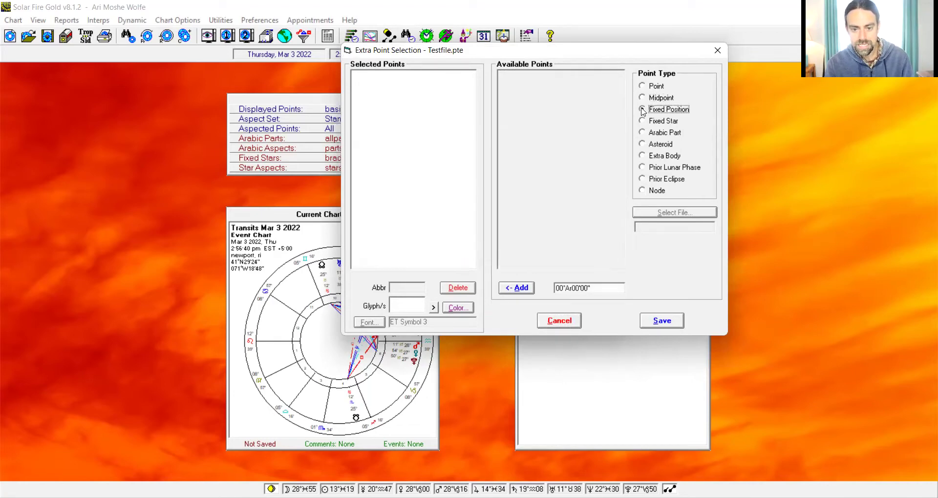
click(642, 121)
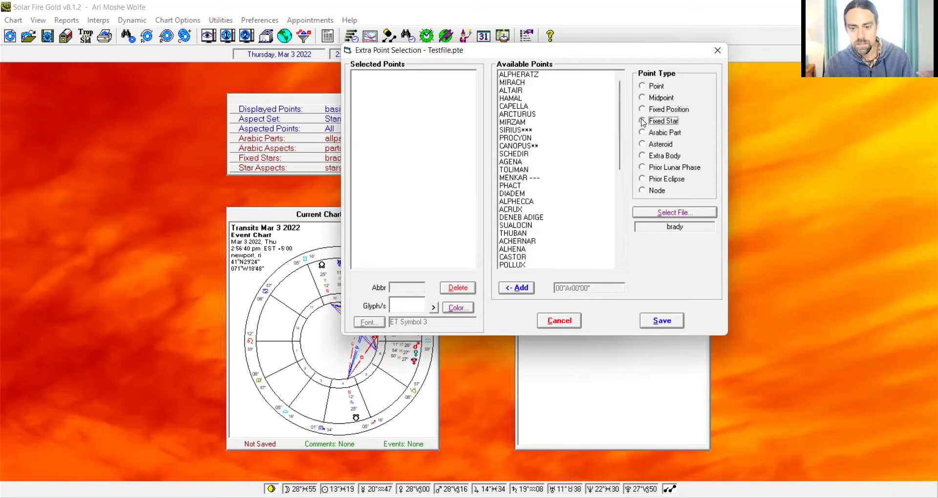
click(642, 145)
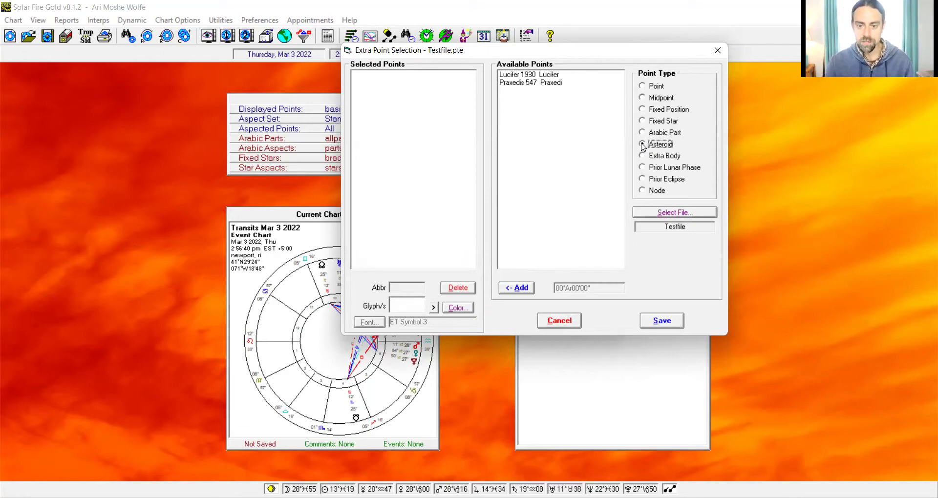
Step: Add Lucifer and Praxedis to the selected points, save the file, and make Testfile.pte the active extra ring points file
click(531, 74)
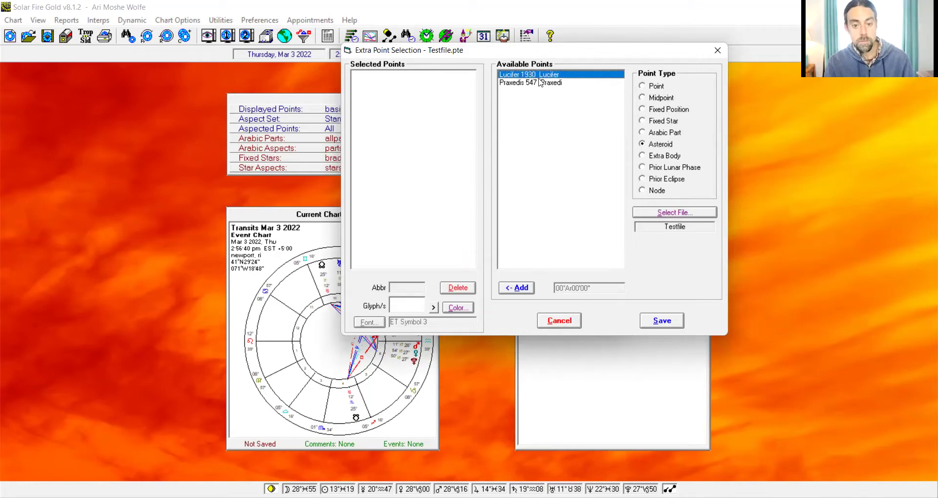
shift+click(540, 82)
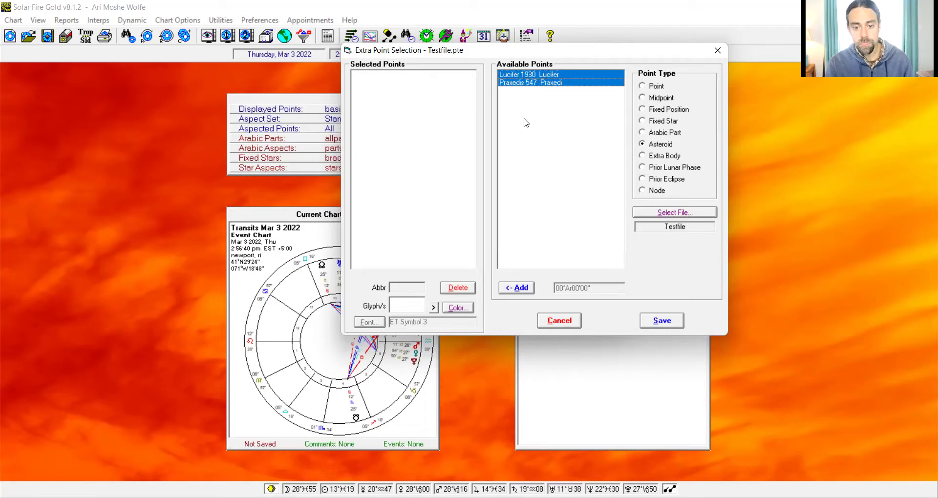
click(516, 289)
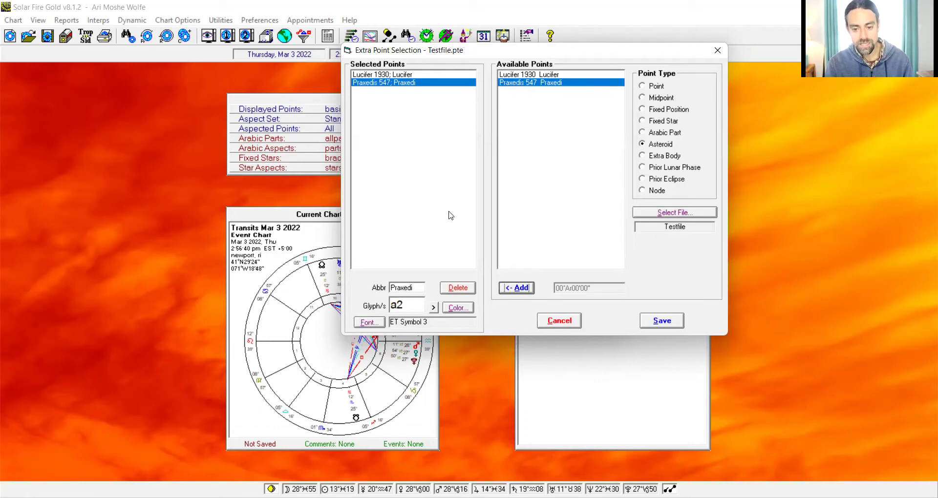
click(665, 321)
click(587, 303)
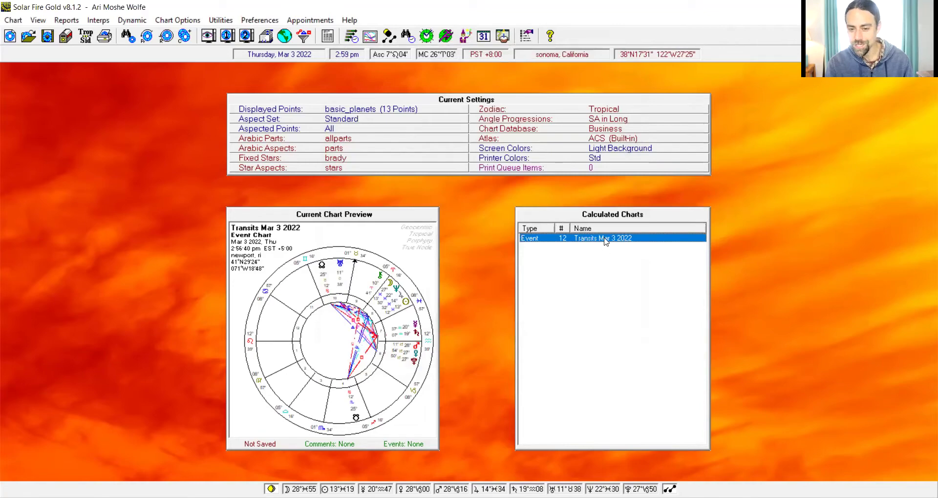
Step: View the Transits Mar 3 2022 chart and highlight Uniextr2.wh1 among its wheel designs
double_click(602, 242)
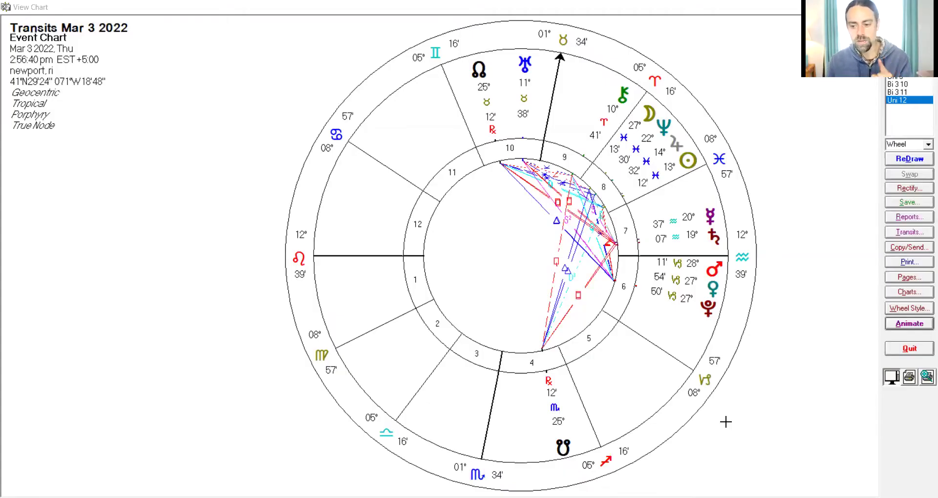
click(909, 309)
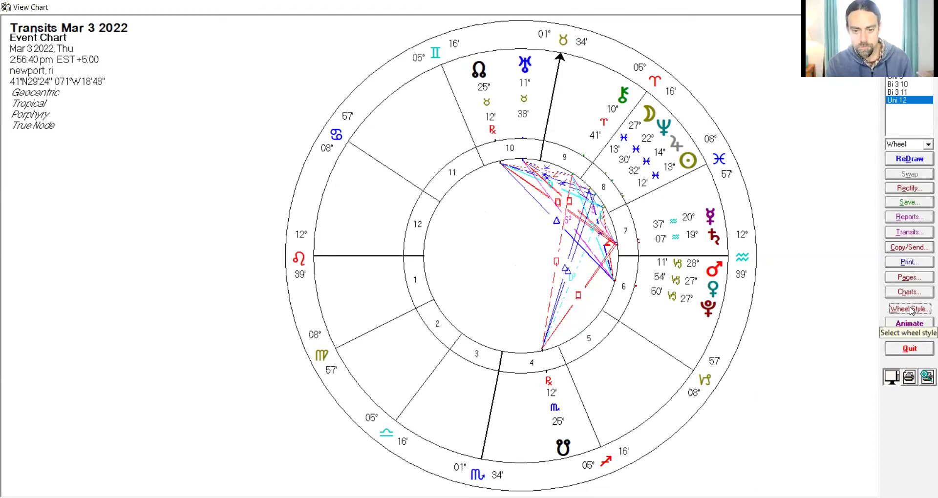
click(575, 250)
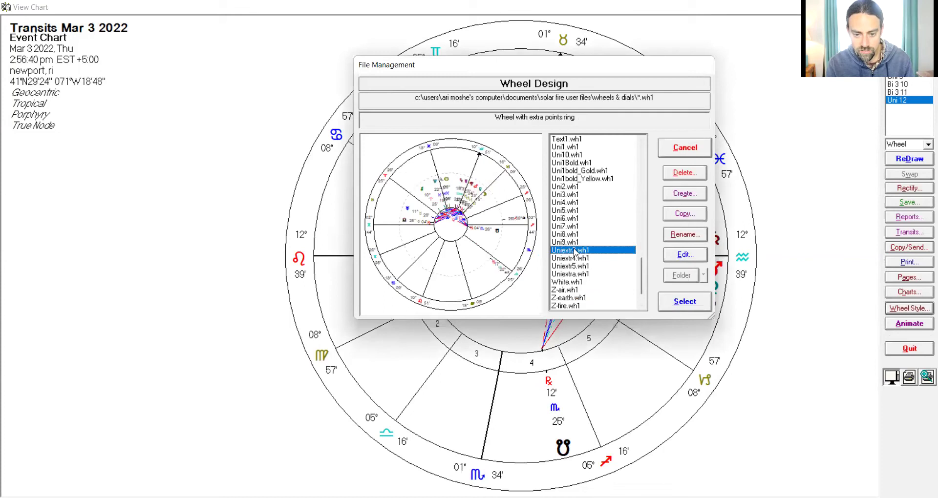
Step: Preview the Uniextr4, Uniextr5 and Uniextra wheel designs, then apply Uniextr2.wh1 to the Transits Mar 3 2022 chart
key(Down)
key(Down)
key(Down)
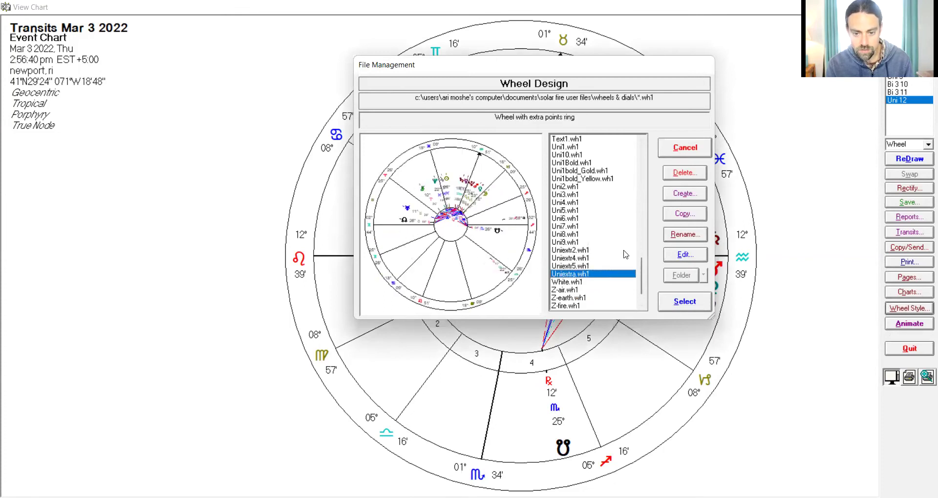
key(Up)
key(Up)
key(Up)
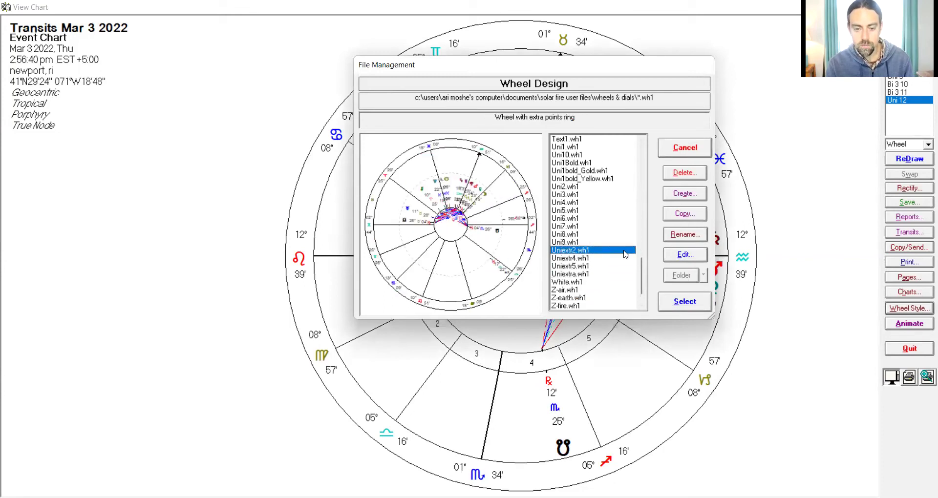
click(700, 307)
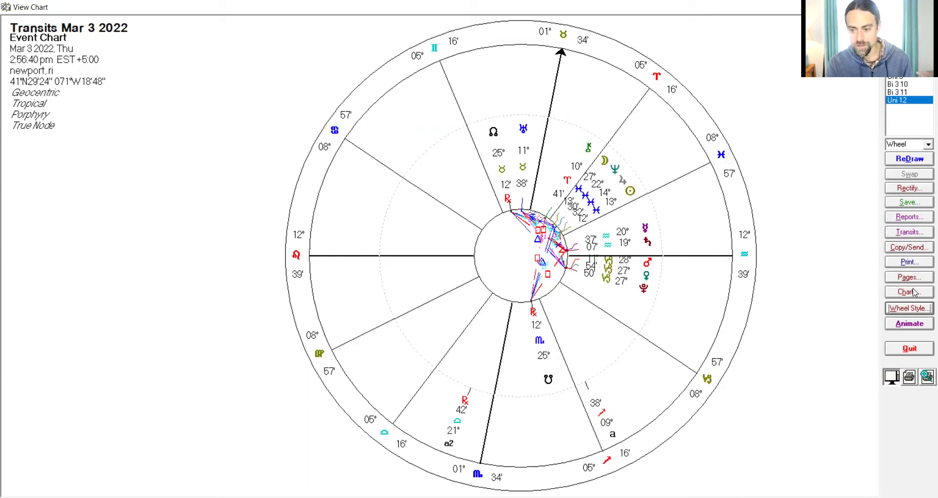
Step: Change the chart's wheel design to Uniextr4.wh1, which shows the extra points as text
click(910, 307)
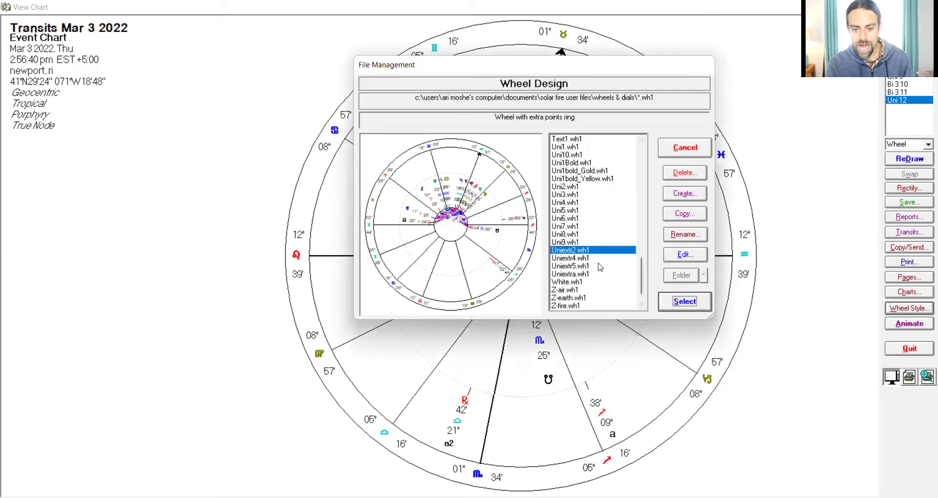
click(585, 259)
click(681, 302)
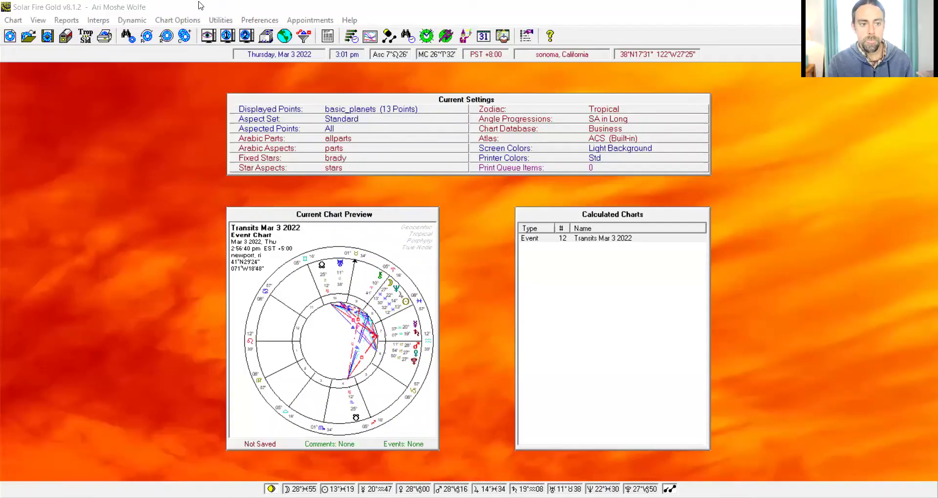
Step: Open planetary_nodes.pte for editing to review its selected points, save it, and make it the active extra ring points file
click(169, 20)
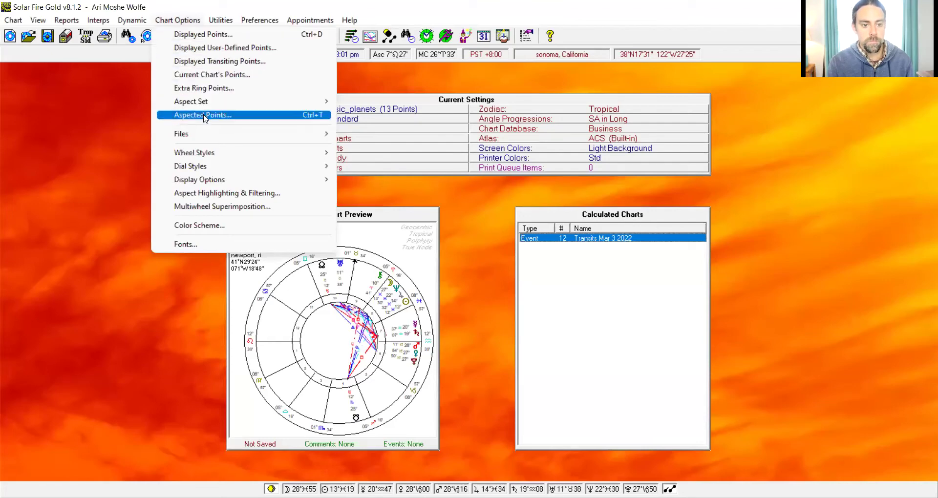
click(204, 88)
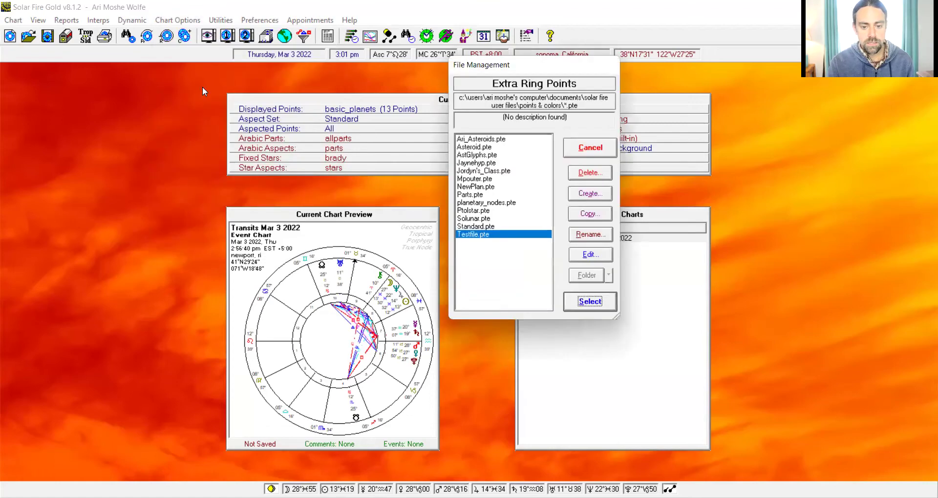
click(506, 204)
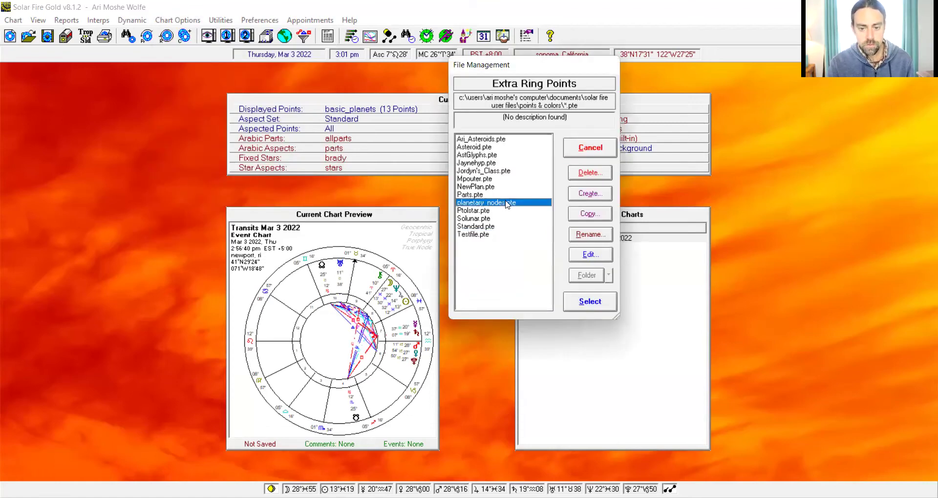
click(590, 255)
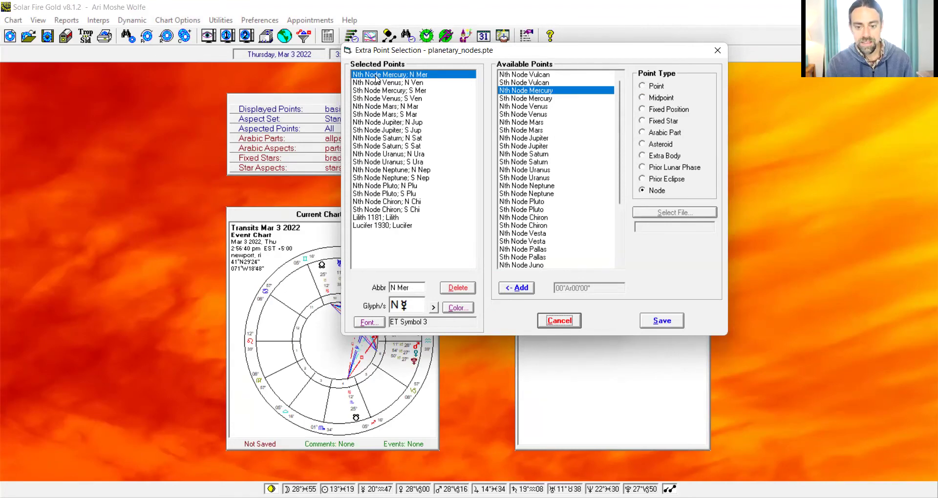
click(678, 324)
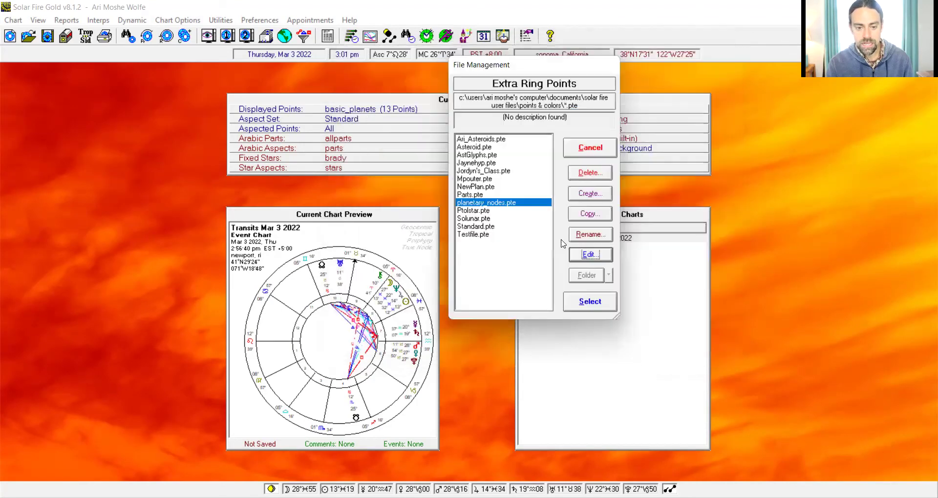
click(587, 304)
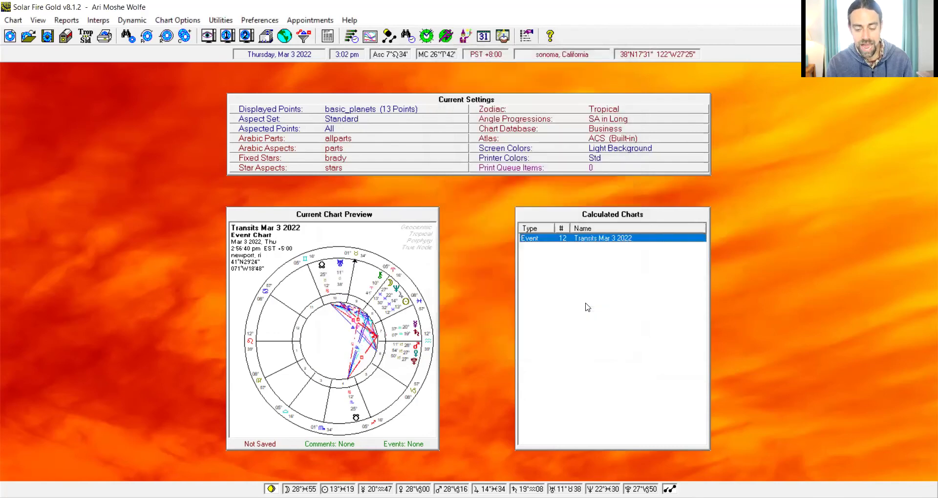
Step: View the Transits Mar 3 2022 chart with the planetary nodes and open its wheel design choices
double_click(584, 241)
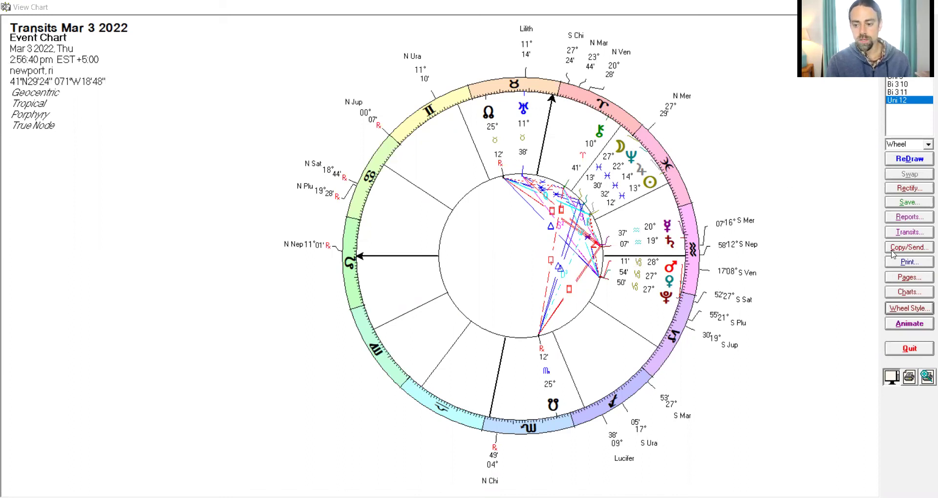
click(909, 308)
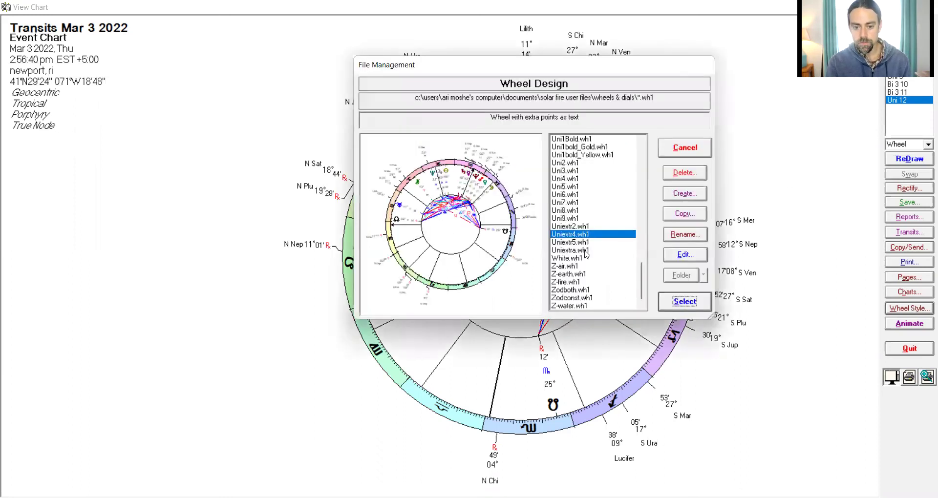